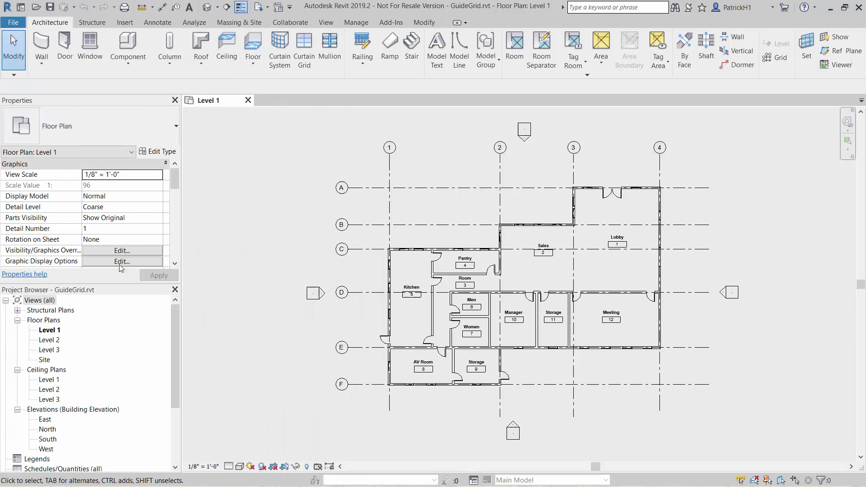
- Open the Level 2 and Level 1 floor plans, then sheets A101 and A102
left_click(54, 342)
double_click(55, 342)
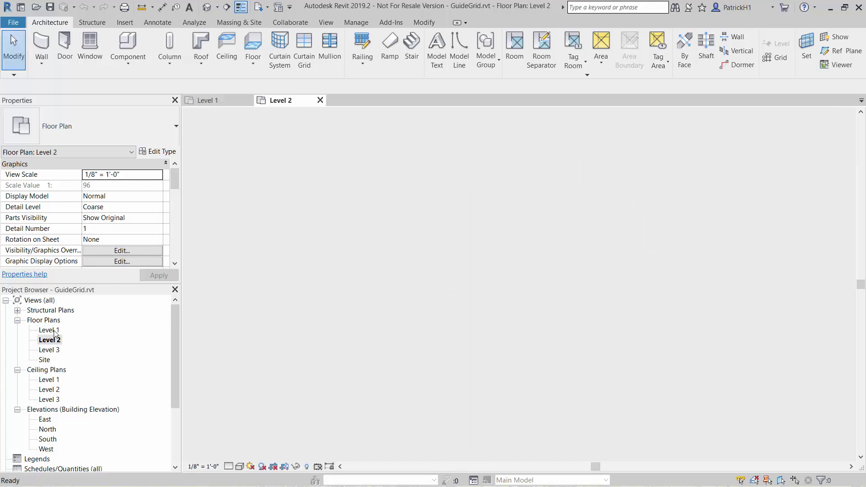
double_click(49, 330)
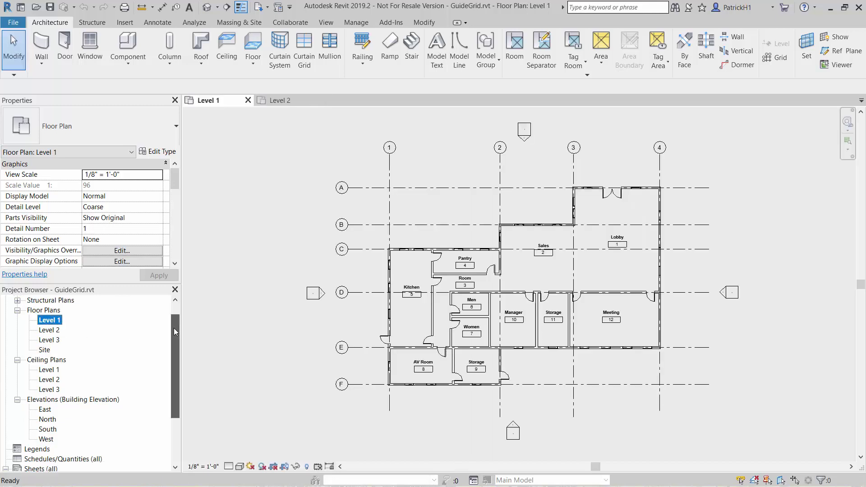
left_click_drag(174, 328, 172, 385)
double_click(60, 399)
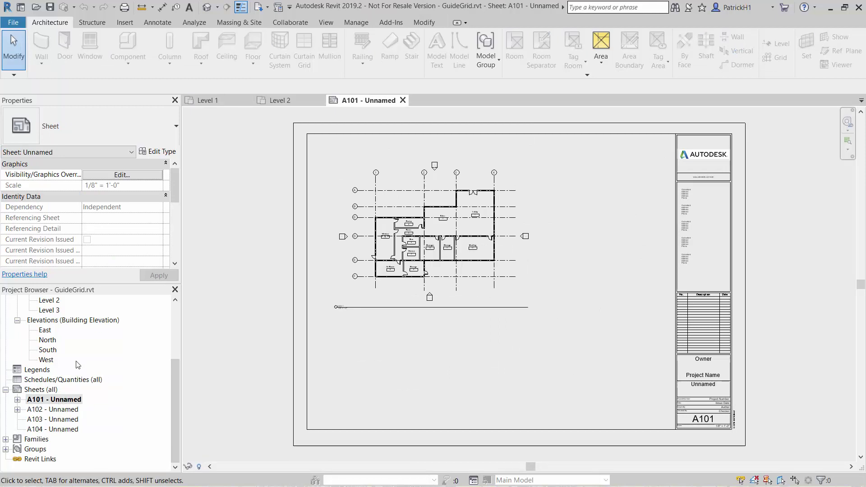
double_click(66, 411)
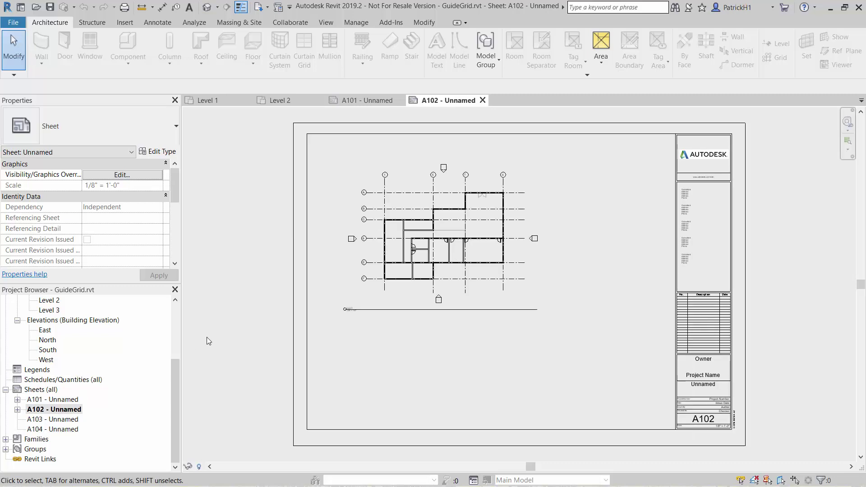
- Flip between the A101 and A102 sheet tabs to compare them, ending on A101
left_click(366, 100)
left_click(434, 102)
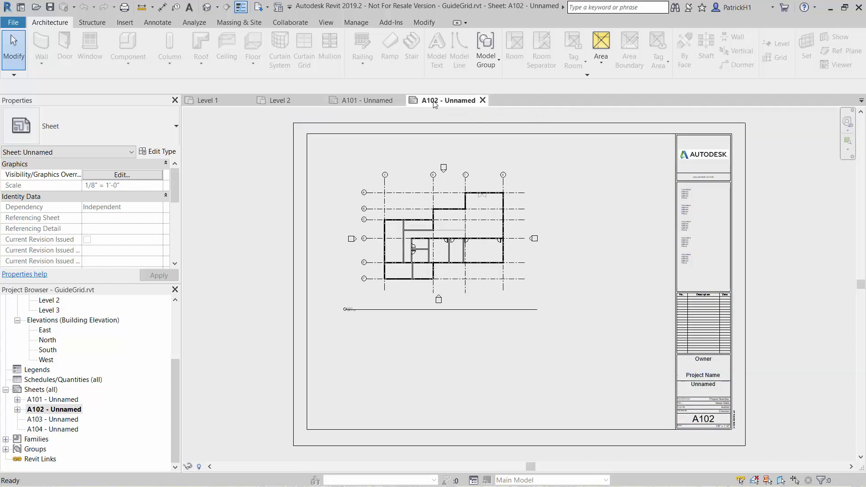
left_click(379, 100)
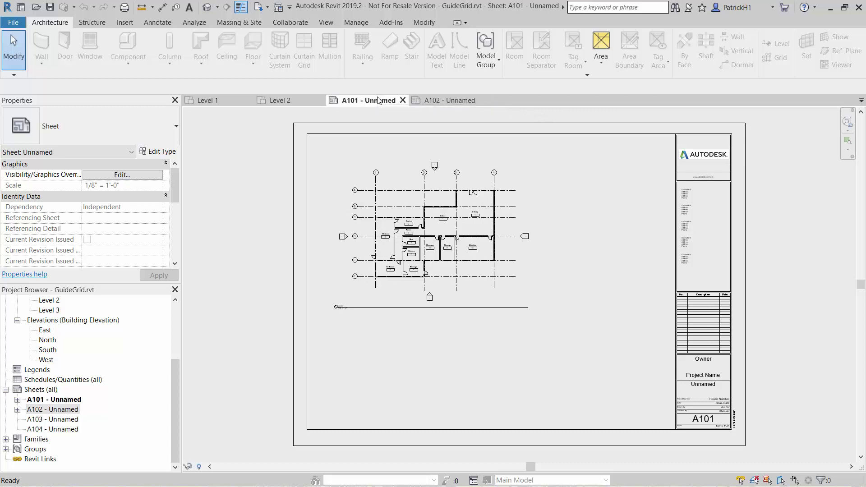
left_click(437, 100)
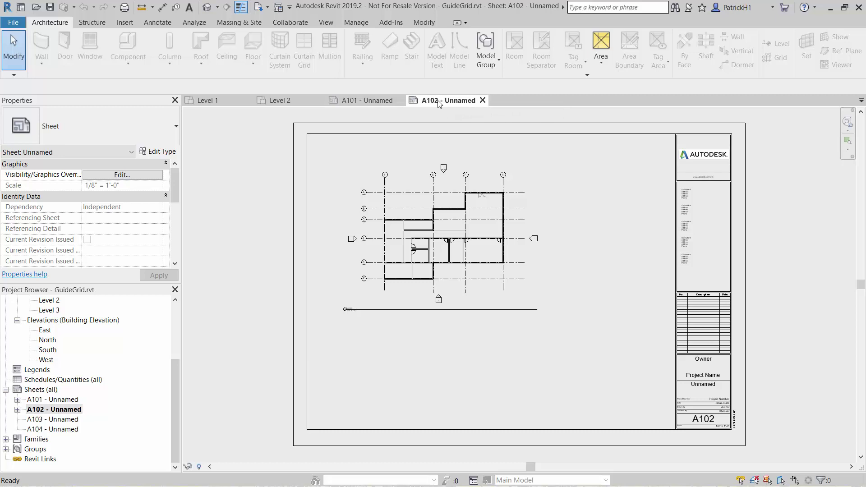
left_click(367, 101)
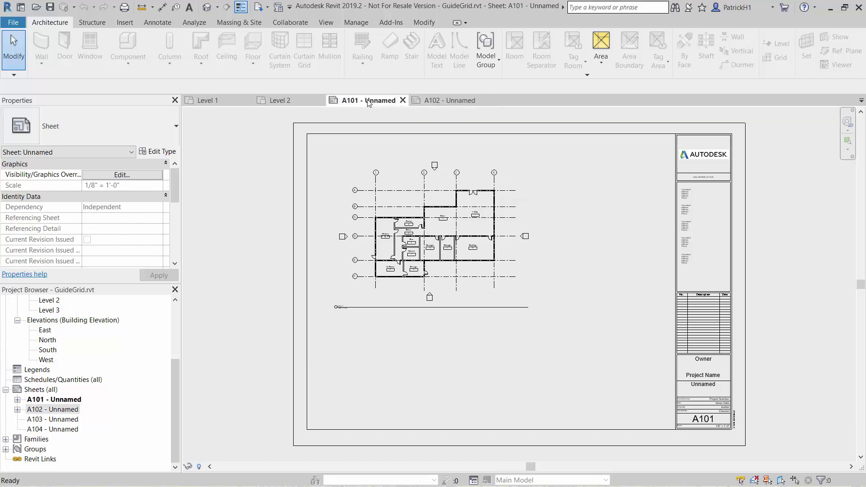
left_click(434, 101)
left_click(366, 100)
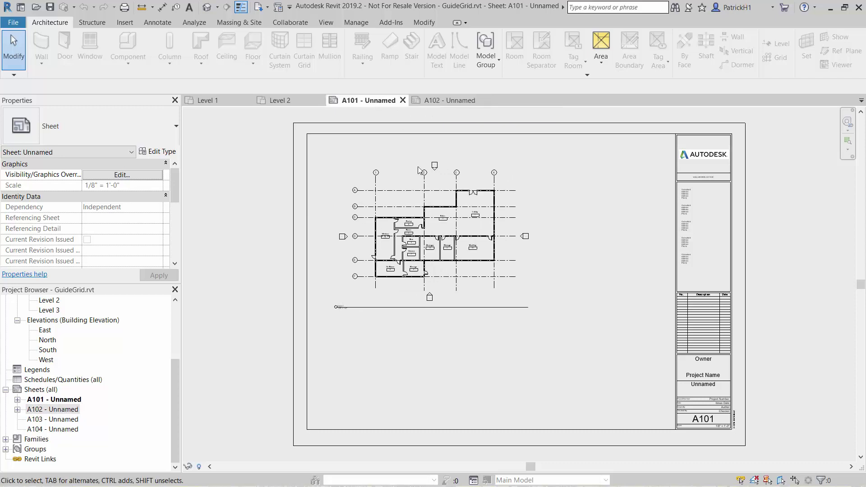
- Delete the floor plan viewport from A101 and create a guide grid named 2" Grid
left_click(428, 232)
key("Delete")
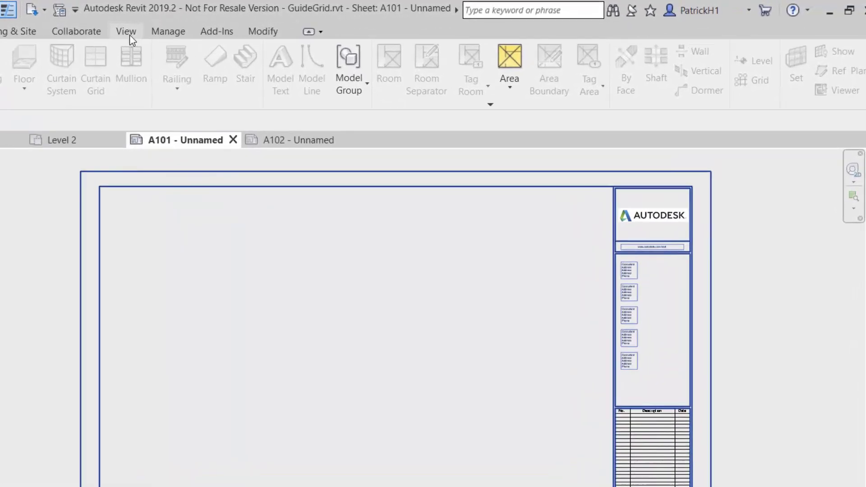
left_click(129, 35)
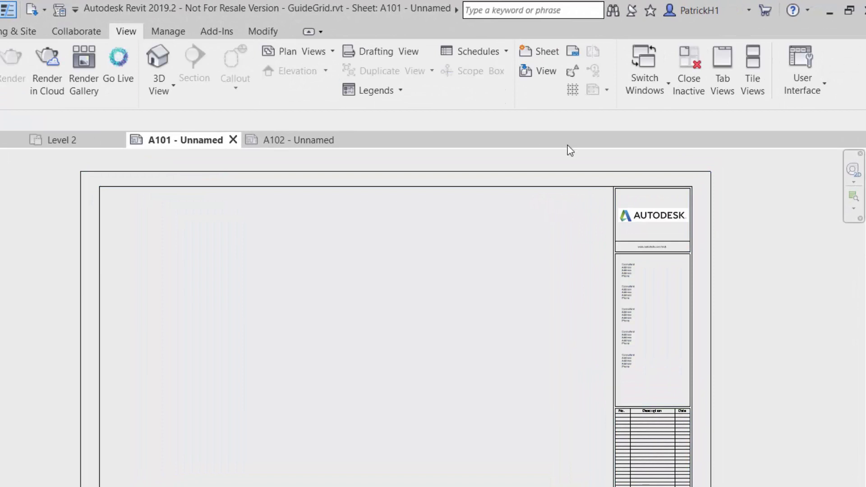
left_click(577, 93)
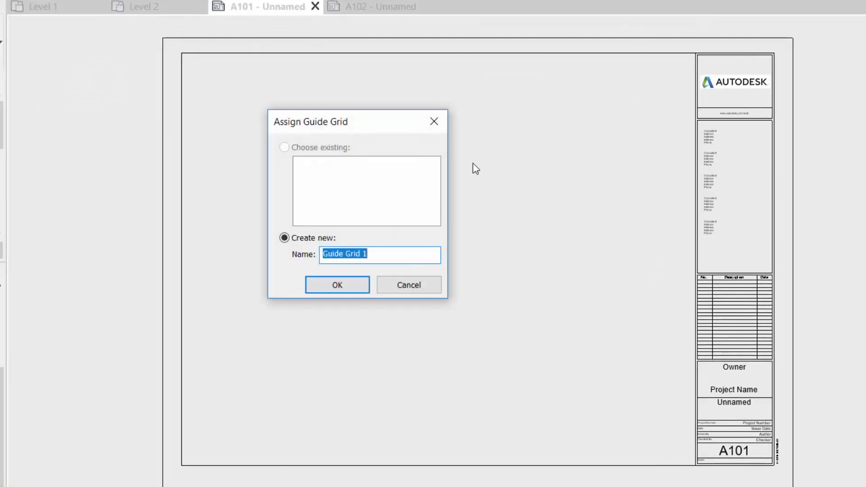
left_click(383, 251)
left_click_drag(383, 252, 307, 249)
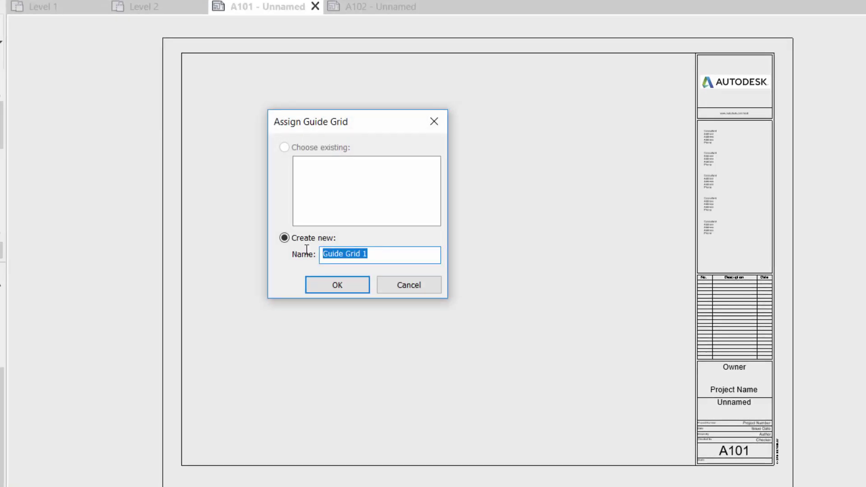
type("2\"")
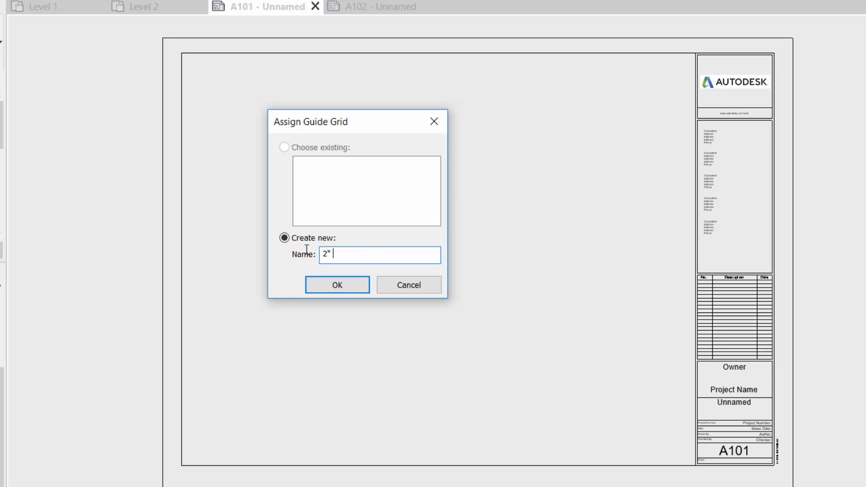
type(" Grid")
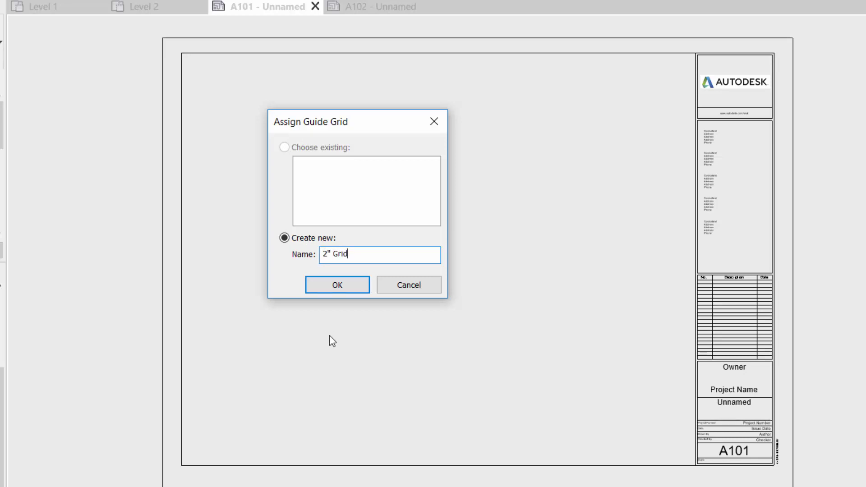
left_click(340, 285)
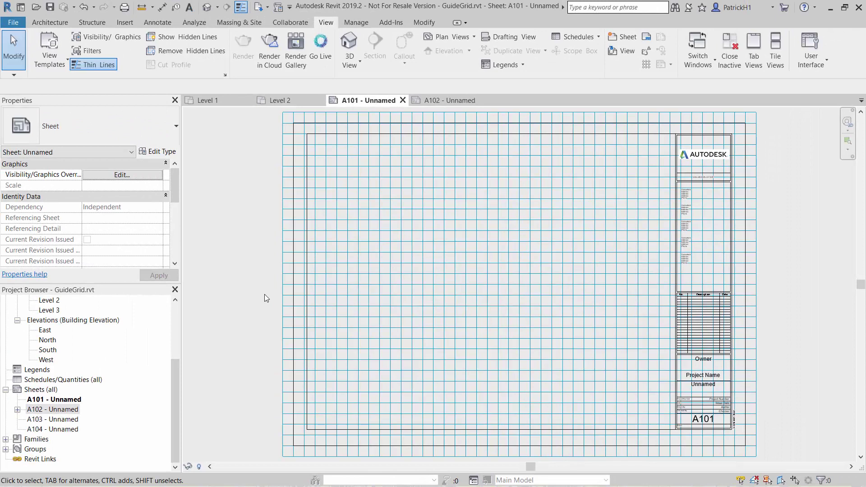
- Select the 2" Grid guide grid and change its Guide Spacing from 1" to 2"
left_click(283, 269)
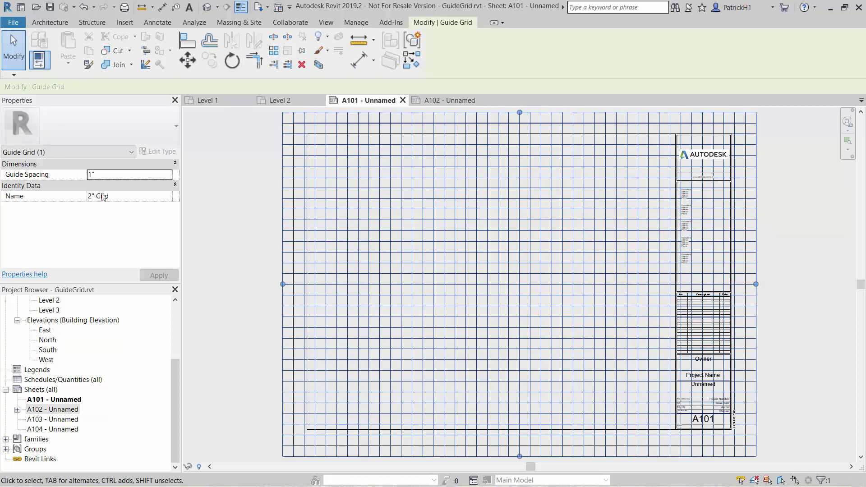
double_click(103, 176)
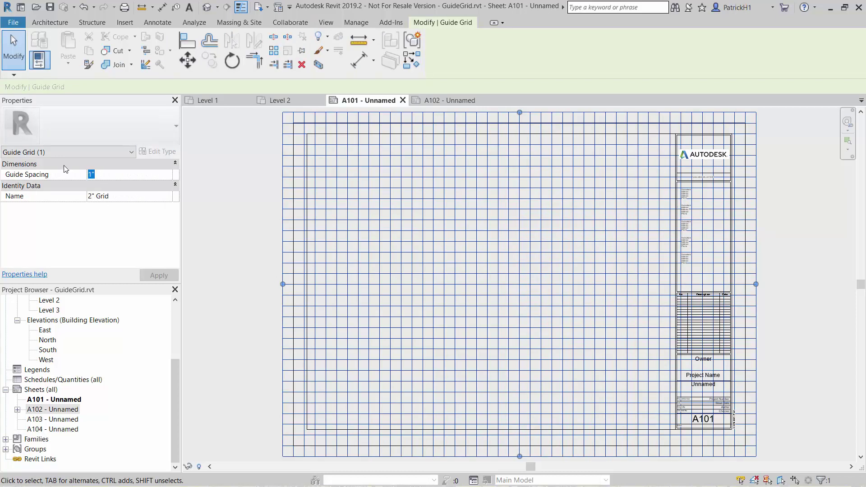
type("2\"")
key("Return")
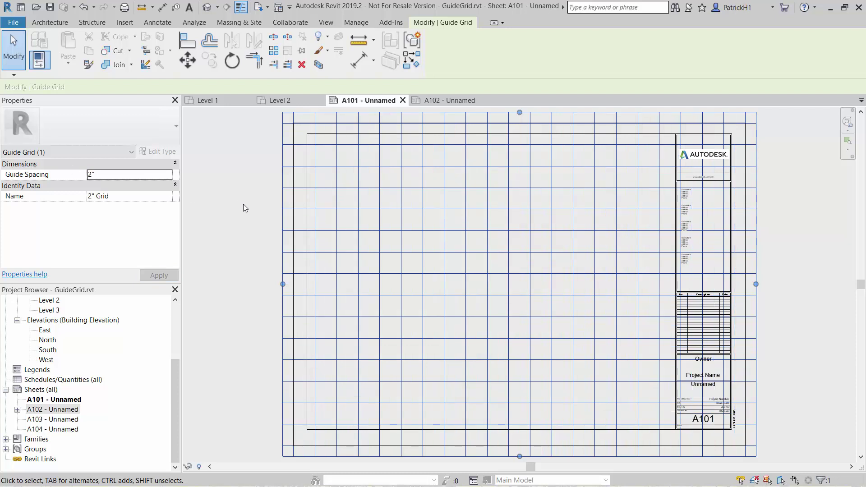
scroll(263, 211, "up", 2)
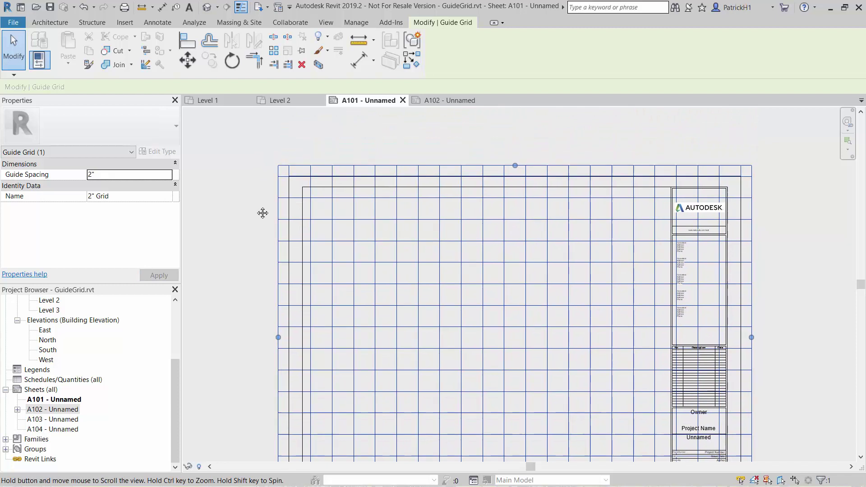
- Move the guide grid so it snaps onto the title block corner
left_click(187, 60)
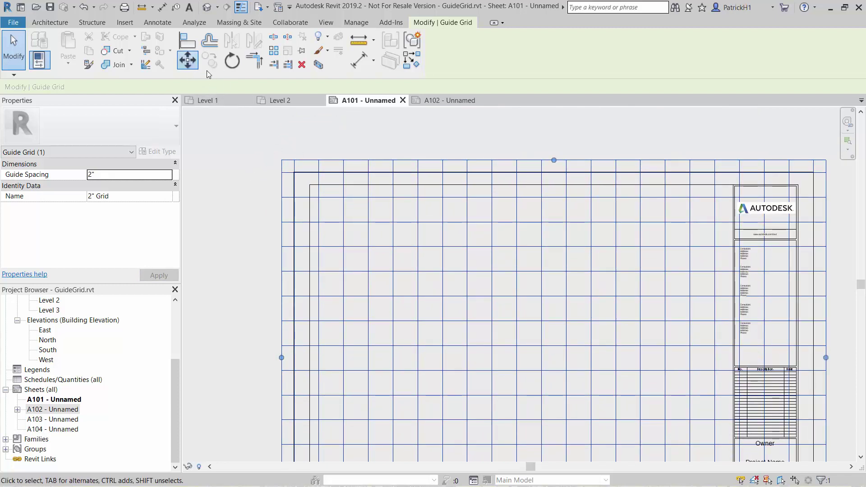
left_click(344, 197)
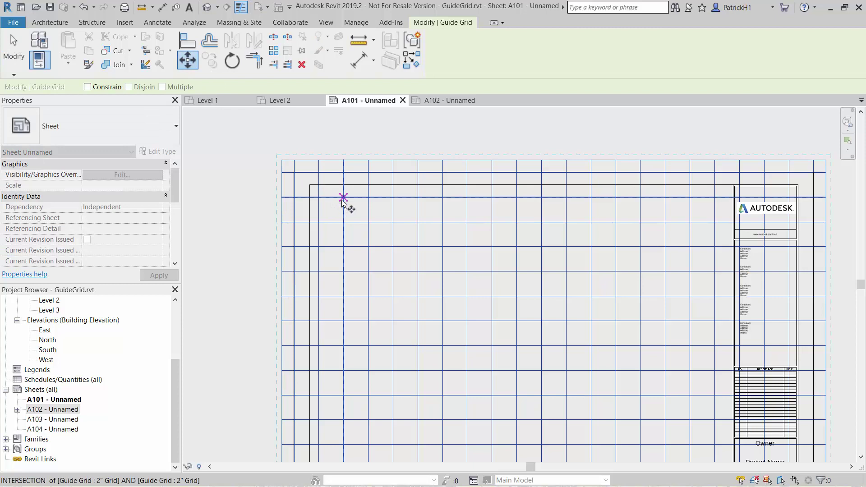
left_click(312, 186)
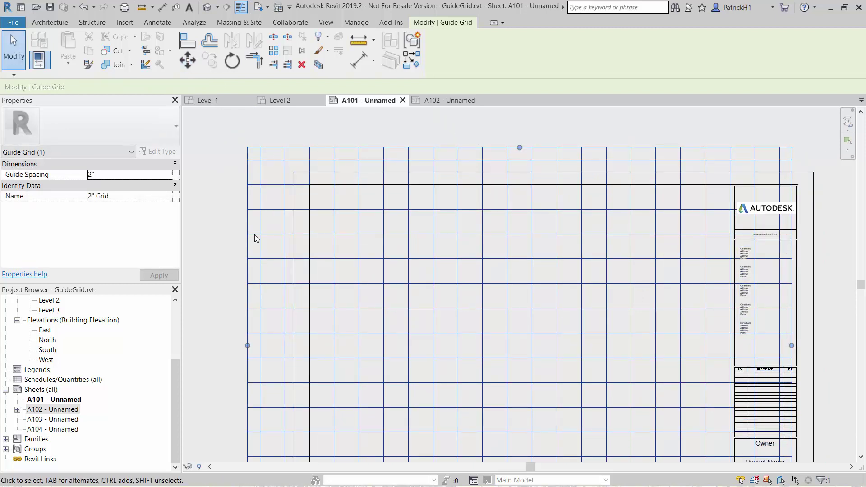
- Drag the grid's left, top, right and bottom edges to the sheet border and title block
middle_click_drag(239, 288, 277, 247)
scroll(255, 321, "up", 2)
scroll(254, 321, "up", 2)
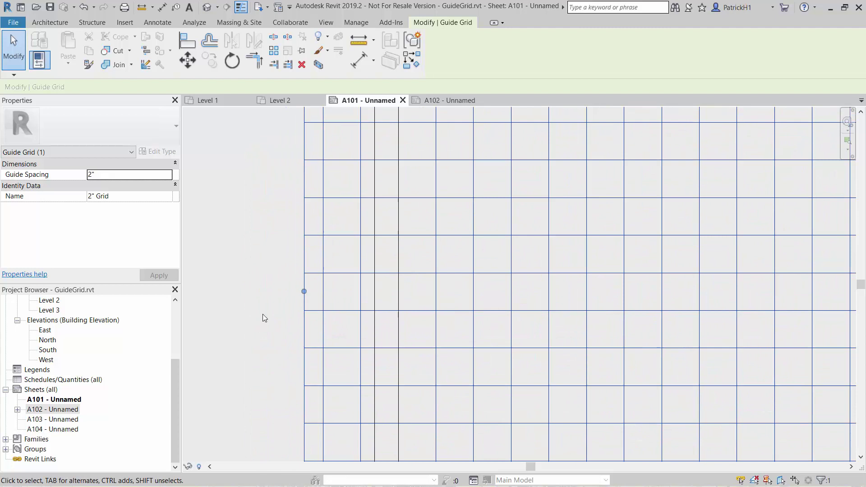
left_click_drag(309, 288, 366, 331)
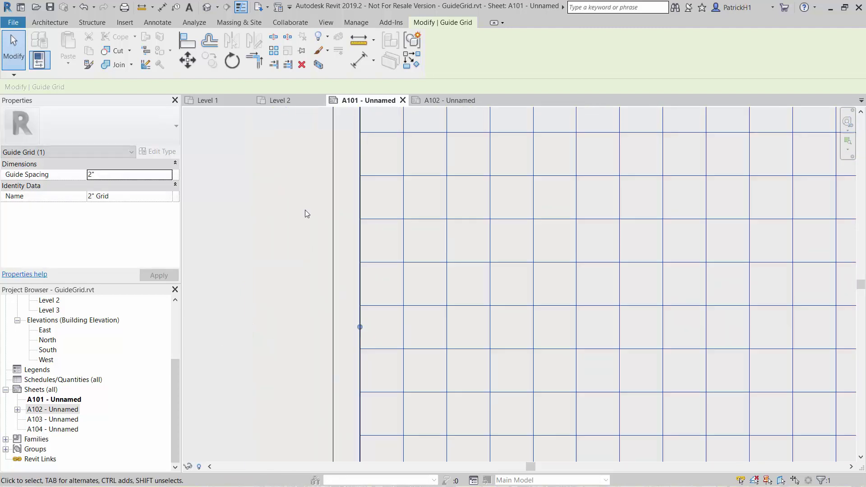
middle_click_drag(303, 213, 222, 377)
scroll(755, 138, "down", 1)
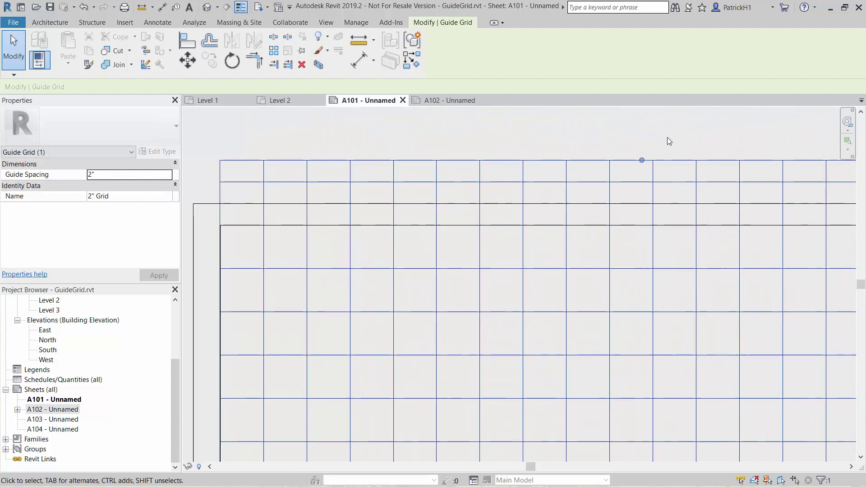
left_click_drag(646, 159, 647, 214)
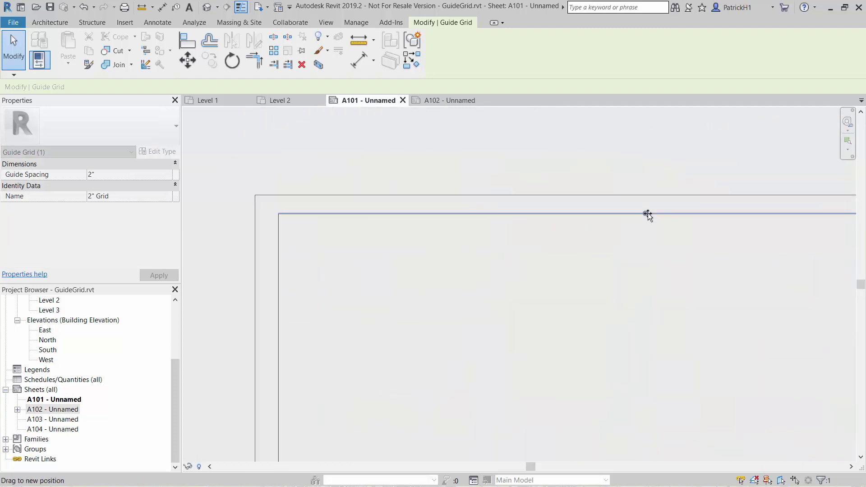
middle_click_drag(684, 274, 444, 190)
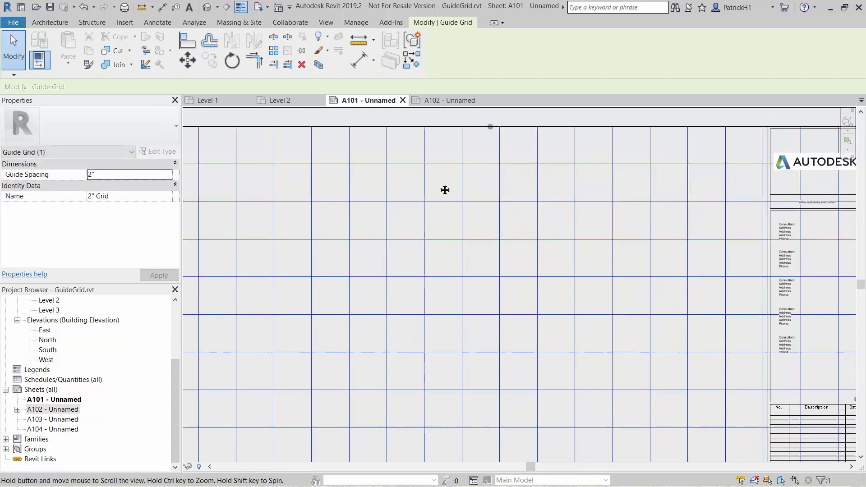
scroll(522, 209, "down", 1)
left_click_drag(701, 325, 633, 321)
middle_click_drag(543, 366, 657, 151)
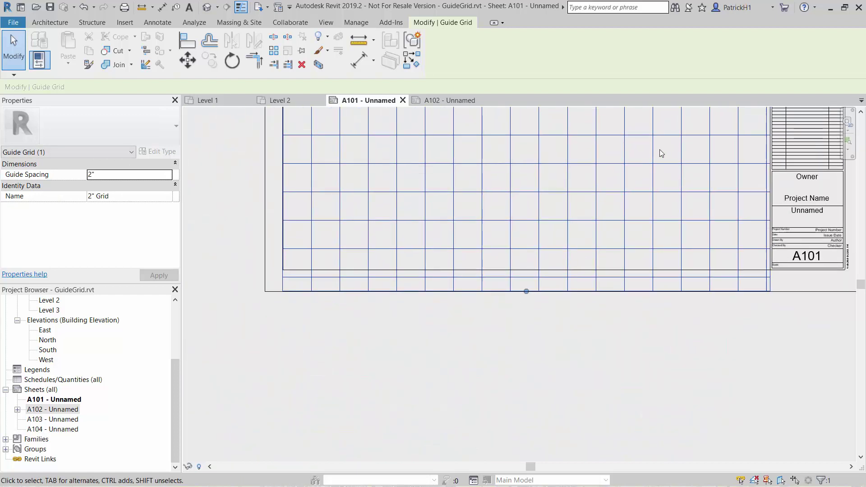
left_click_drag(525, 291, 528, 270)
- Deselect the grid, view all of sheet A101, then open sheet A102 - Unnamed
left_click(546, 324)
scroll(546, 324, "down", 3)
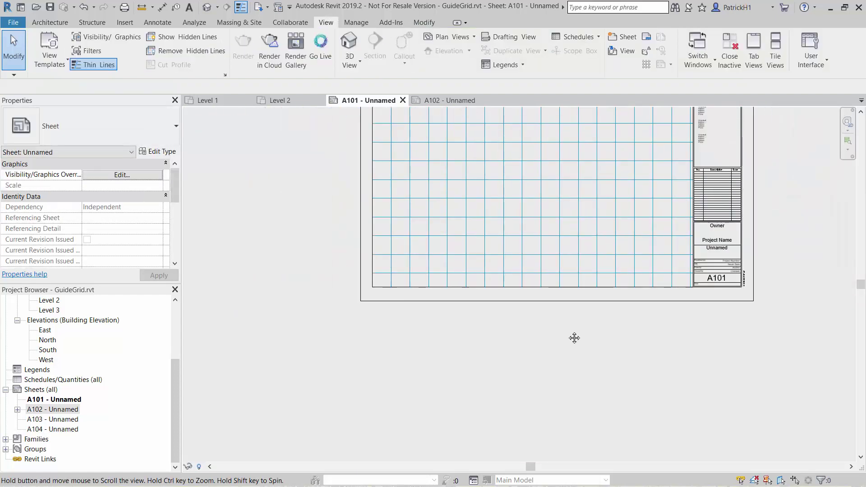
middle_click_drag(377, 300, 272, 257)
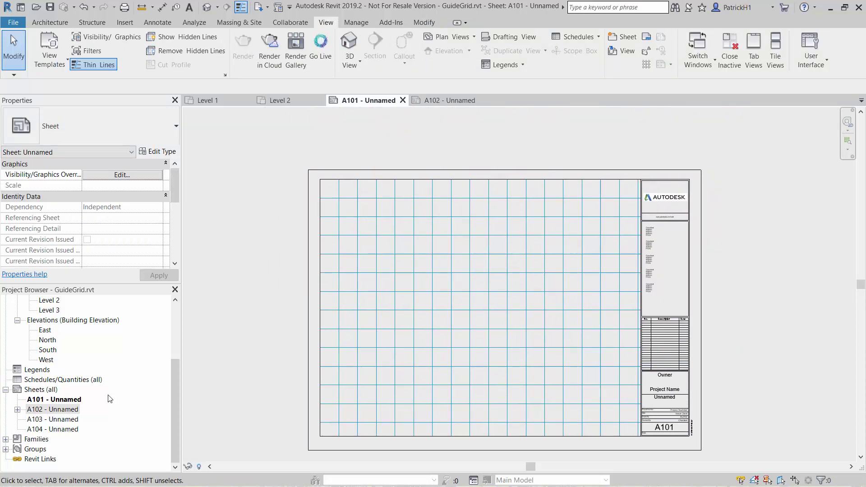
double_click(60, 410)
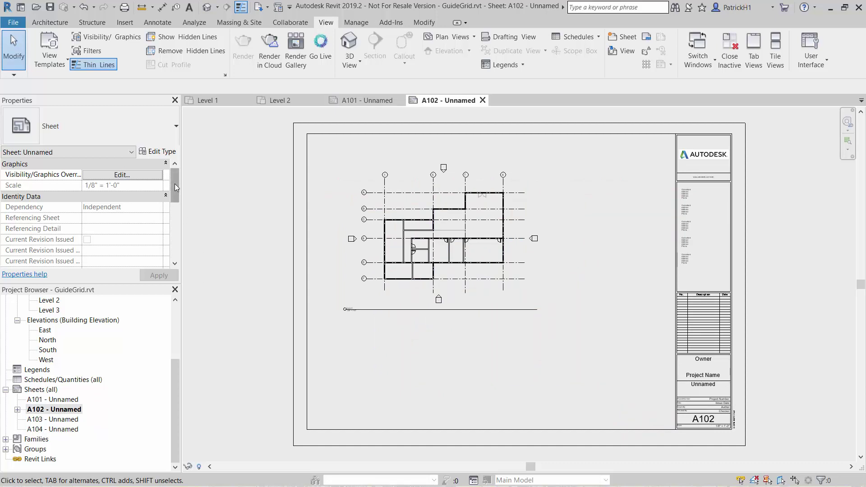
- Set sheet A102's Guide Grid property from <None> to 2" Grid
left_click_drag(174, 183, 175, 257)
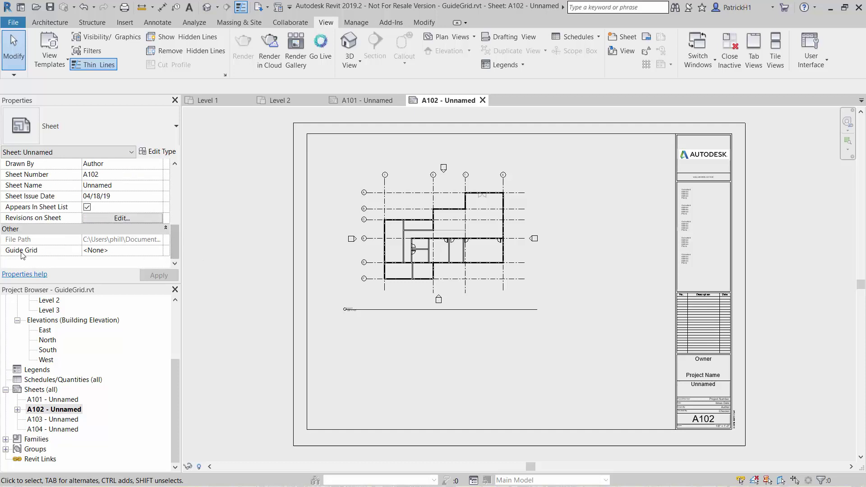
left_click(137, 254)
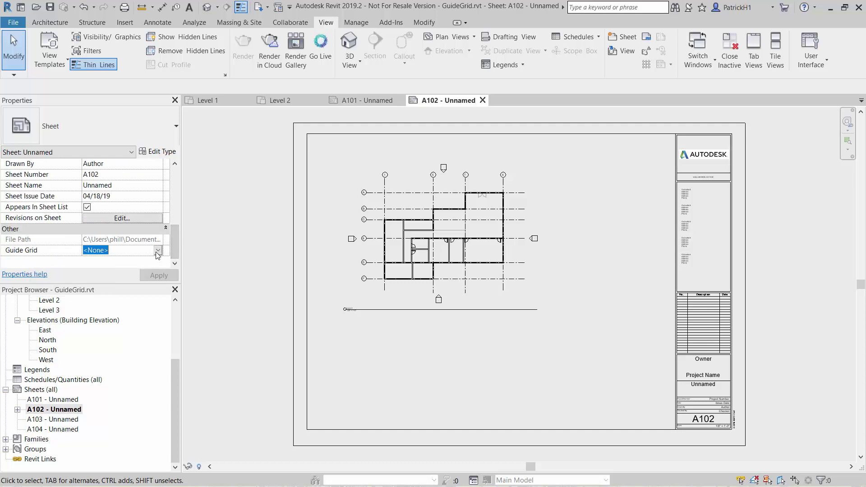
left_click(157, 251)
left_click(100, 269)
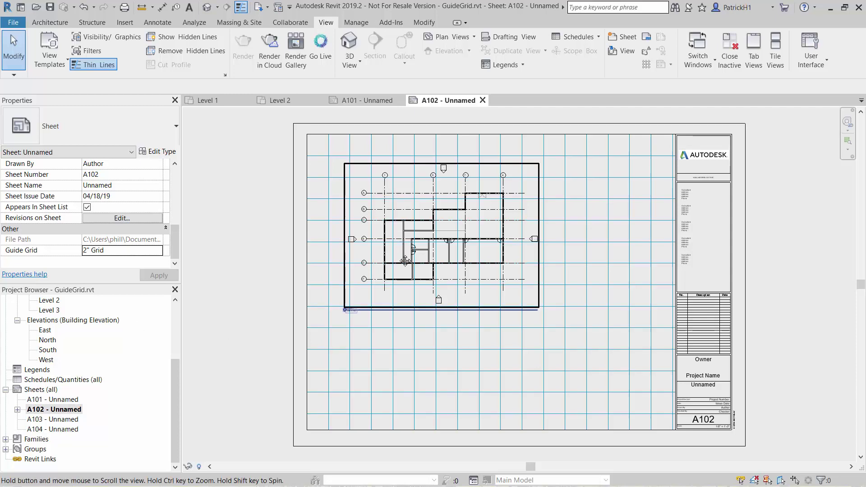
scroll(394, 289, "up", 3)
scroll(396, 249, "up", 2)
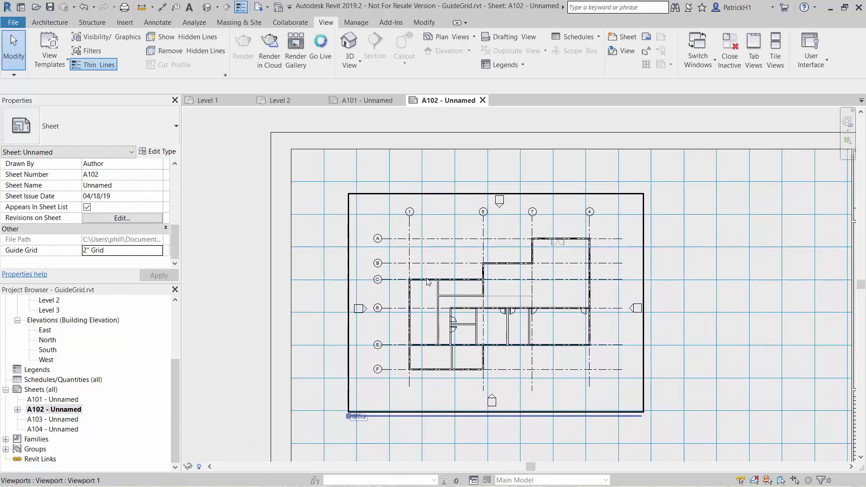
- Move the A102 floor plan viewport so grid intersection 1/A lands on a guide grid intersection
left_click(415, 240)
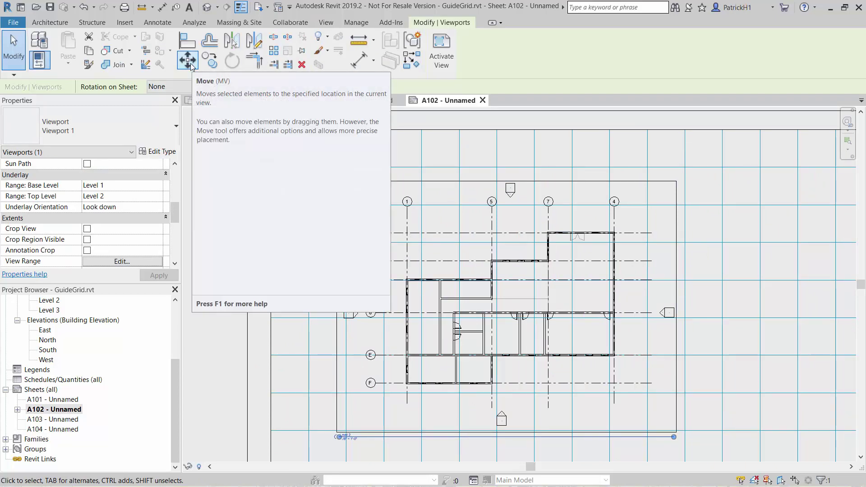
left_click(189, 60)
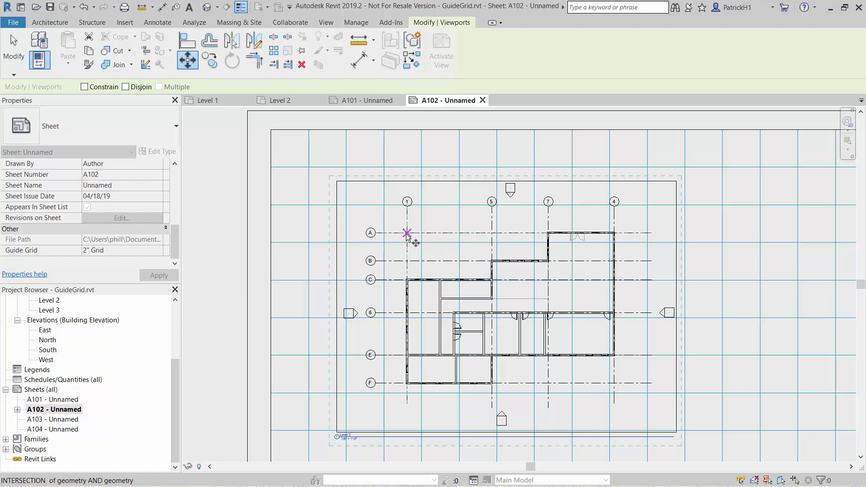
left_click(407, 234)
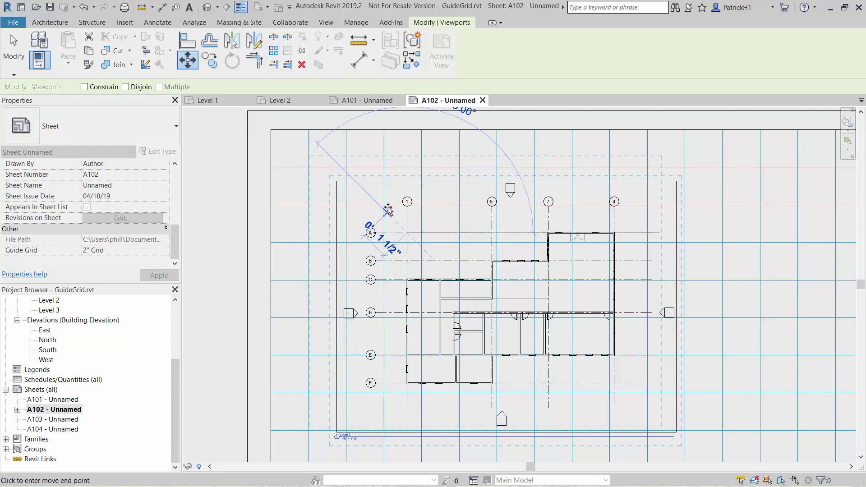
scroll(387, 208, "up", 3)
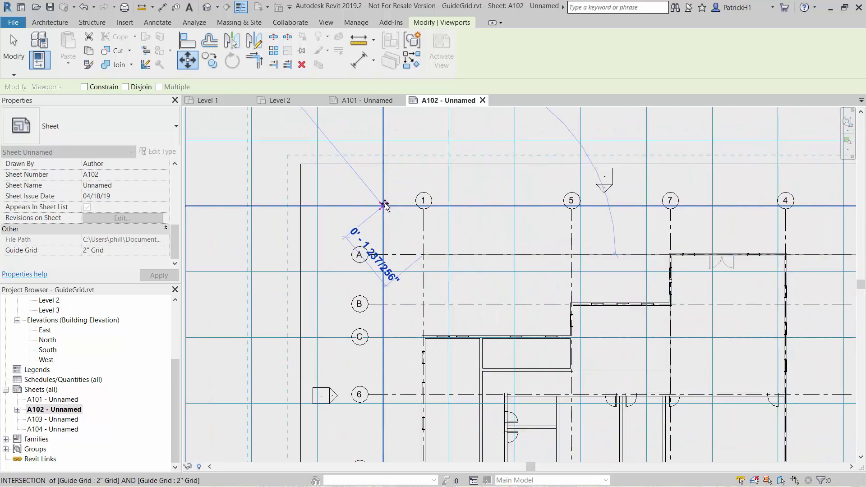
scroll(384, 205, "up", 3)
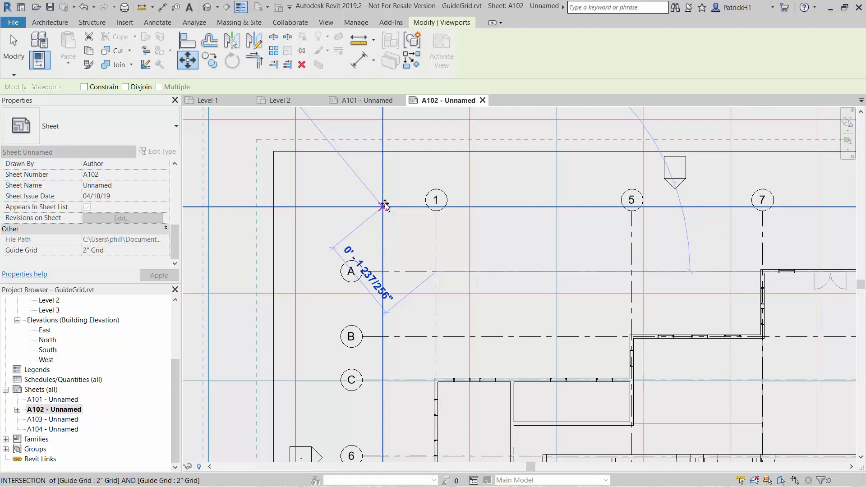
left_click(383, 207)
scroll(405, 241, "down", 5)
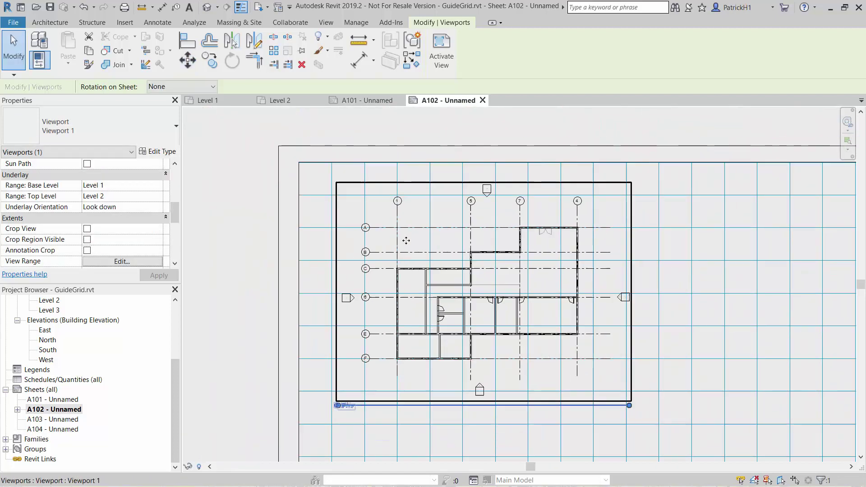
- Open sheet A101 and place the Level 1 floor plan viewport on it
left_click(292, 236)
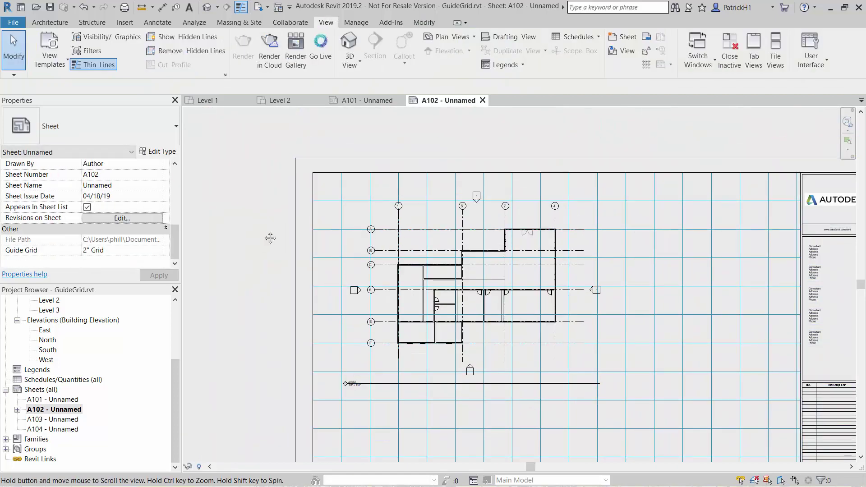
double_click(65, 400)
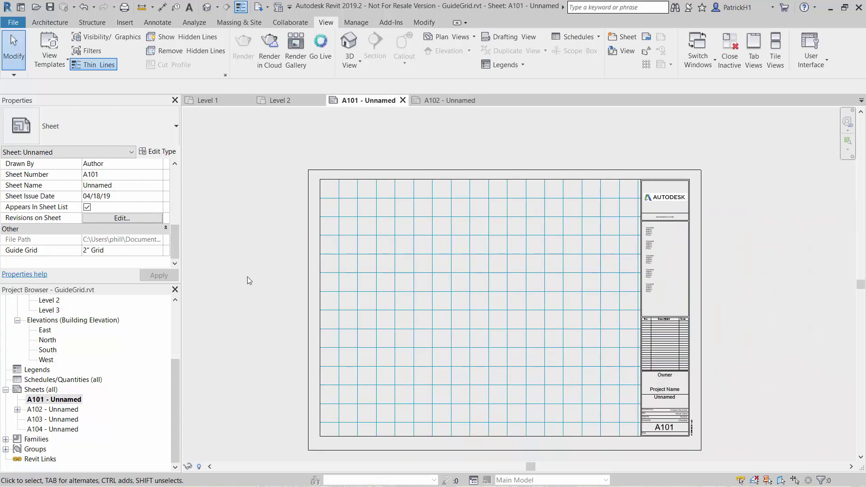
left_click_drag(175, 365, 174, 311)
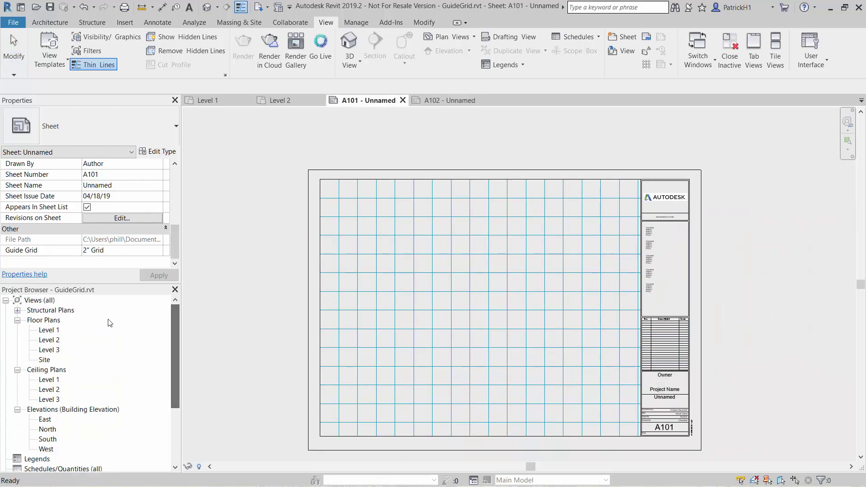
left_click(51, 330)
left_click_drag(279, 272, 420, 256)
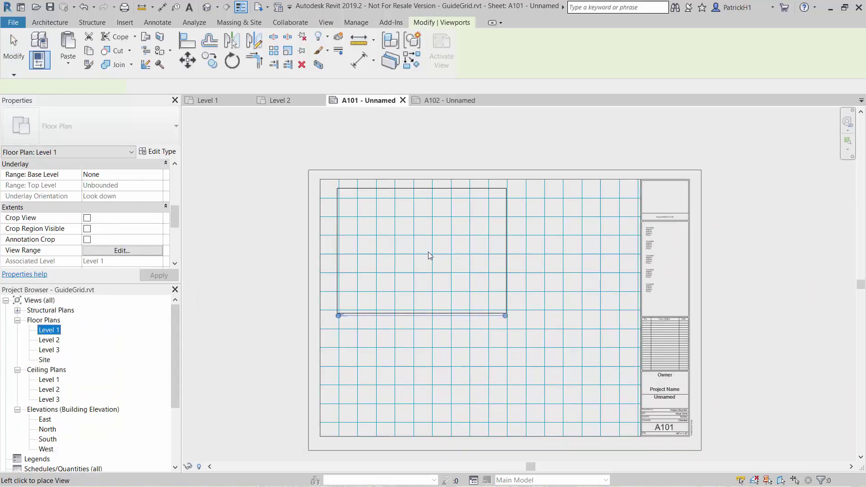
left_click(435, 265)
scroll(275, 243, "up", 4)
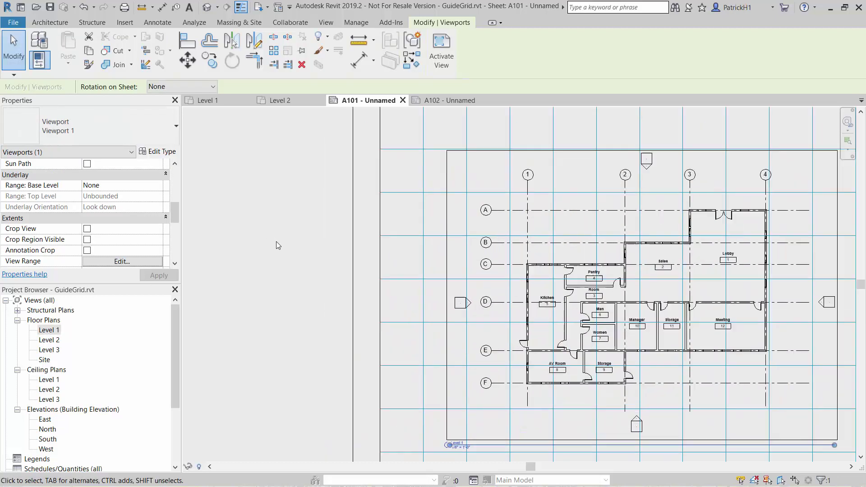
middle_click_drag(294, 222, 328, 235)
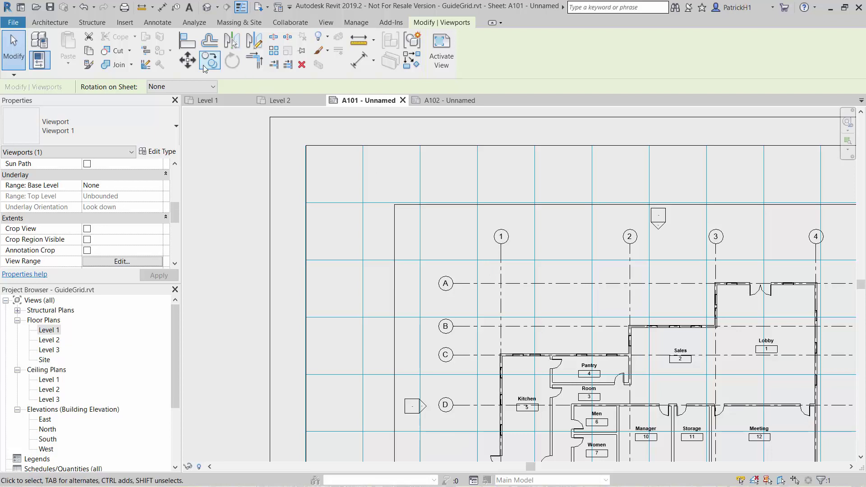
- Move the viewport with MV so grid A/1 snaps to a guide grid intersection
key("m")
key("v")
left_click(501, 283)
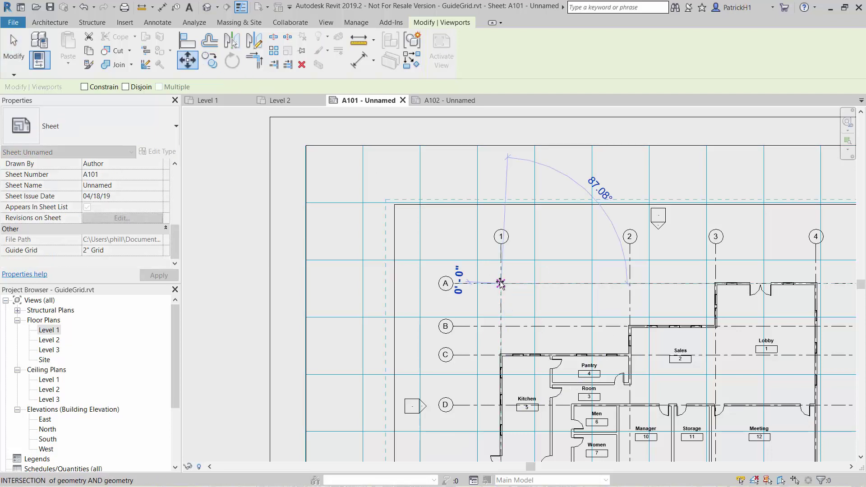
left_click(478, 261)
scroll(203, 232, "down", 4)
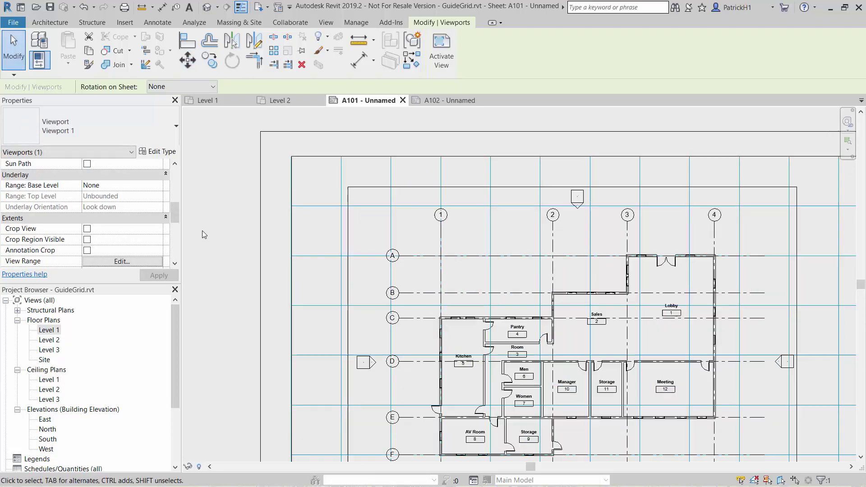
scroll(304, 244, "down", 2)
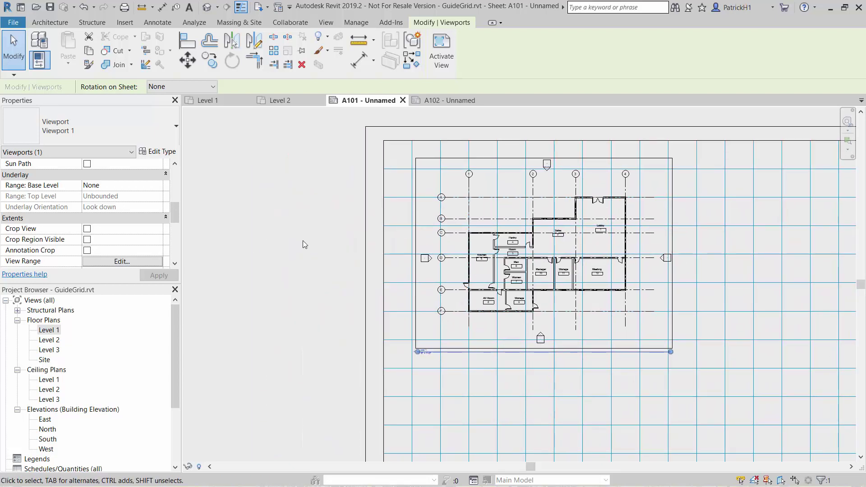
scroll(307, 255, "up", 1)
scroll(289, 221, "down", 1)
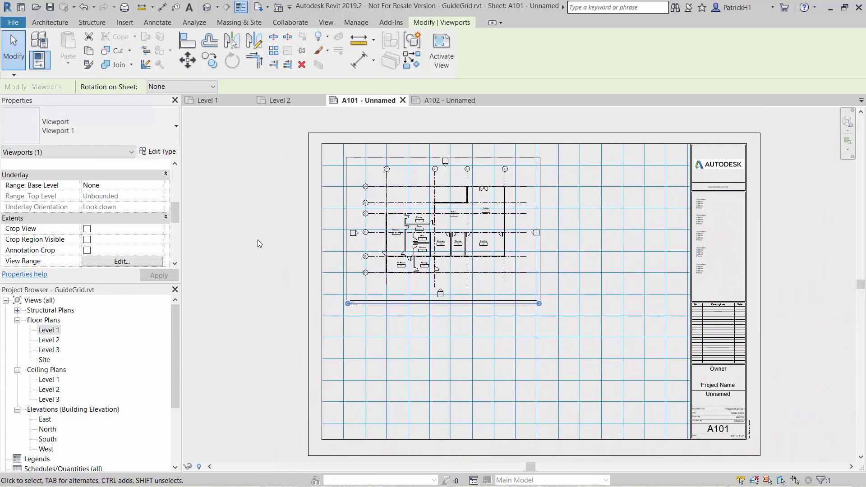
left_click_drag(178, 321, 169, 377)
- Select sheets A101 through A104 and set their Guide Grid to <None>
left_click(68, 399)
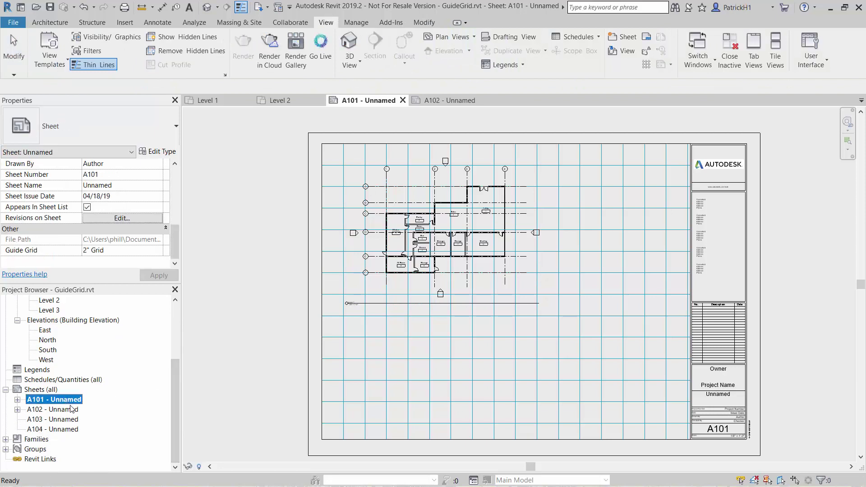
left_click(68, 429, "shift")
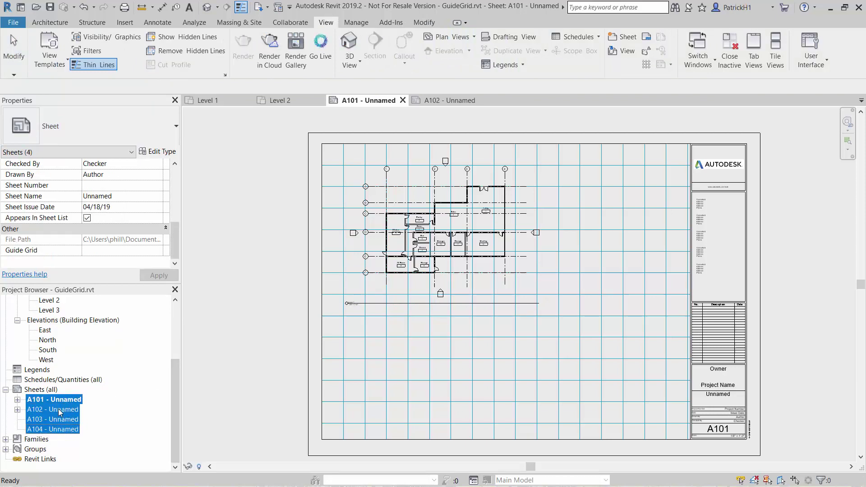
left_click(158, 251)
left_click(157, 251)
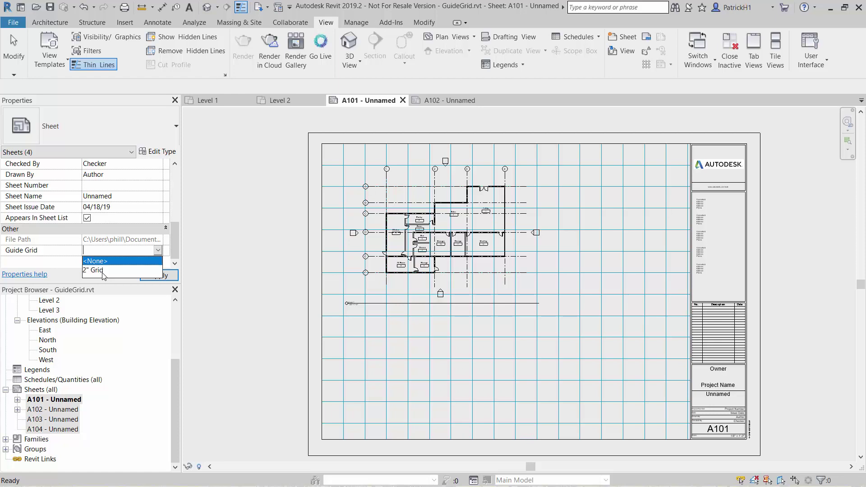
left_click(108, 261)
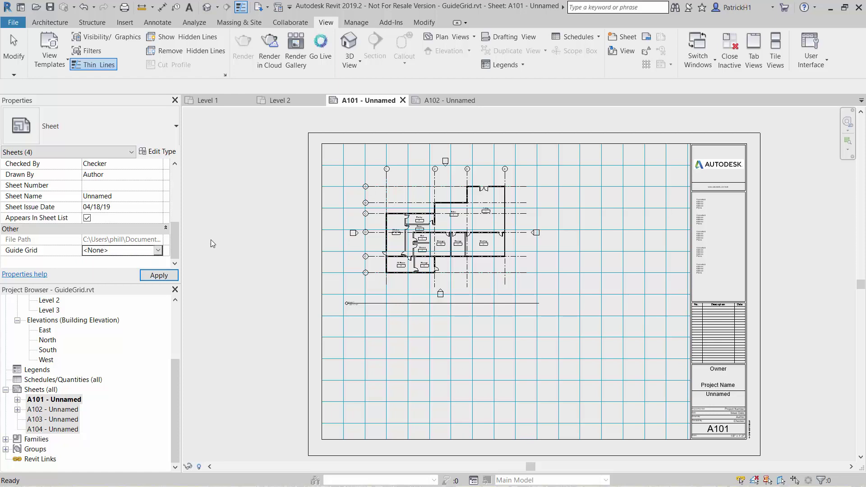
left_click(231, 228)
right_click(282, 208)
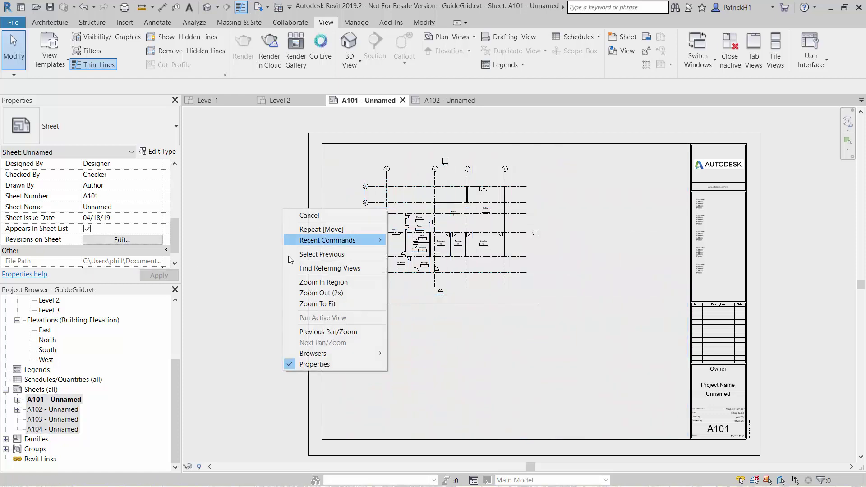
- Zoom sheets A101 and A102 to fit the full sheet
left_click(312, 304)
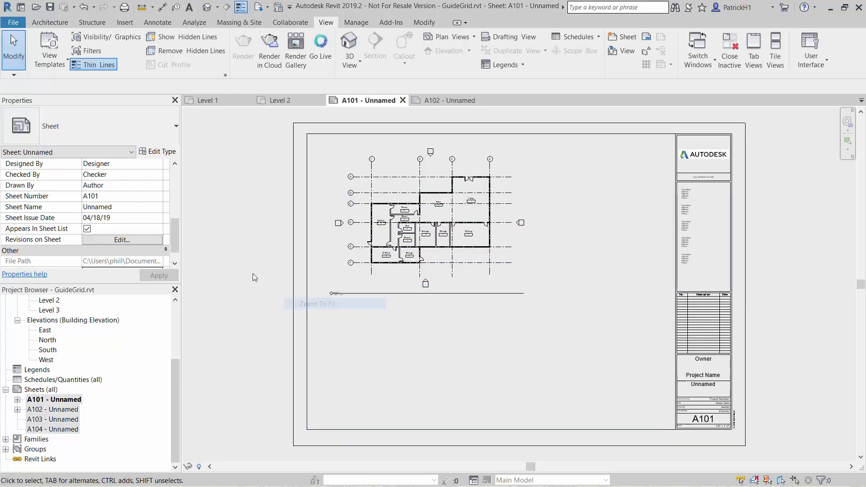
left_click(437, 101)
right_click(250, 186)
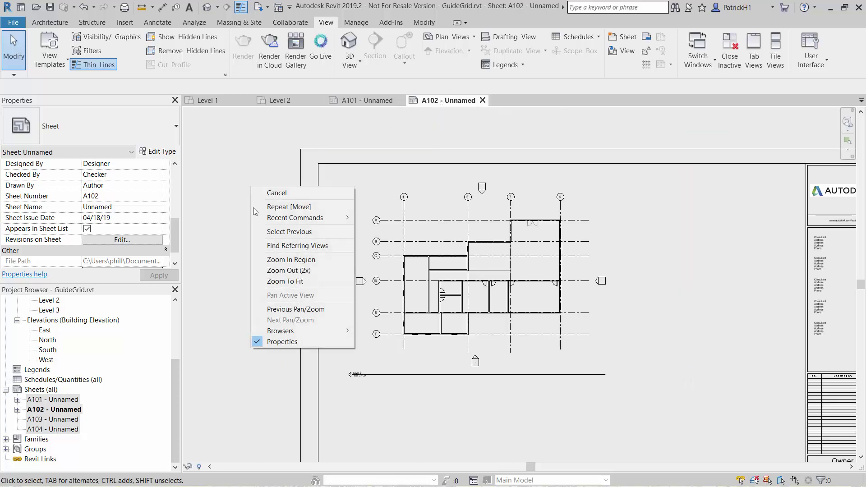
left_click(278, 282)
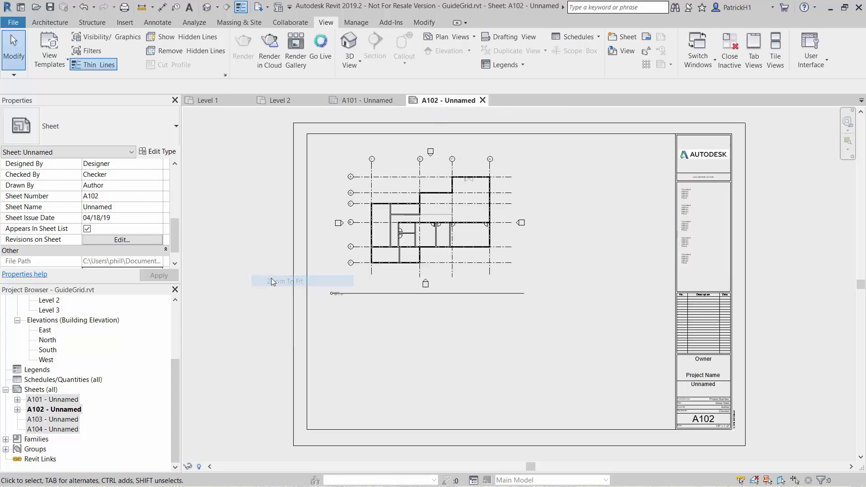
- Toggle between A101 and A102 to compare the floor plan positions, ending on A102
left_click(367, 102)
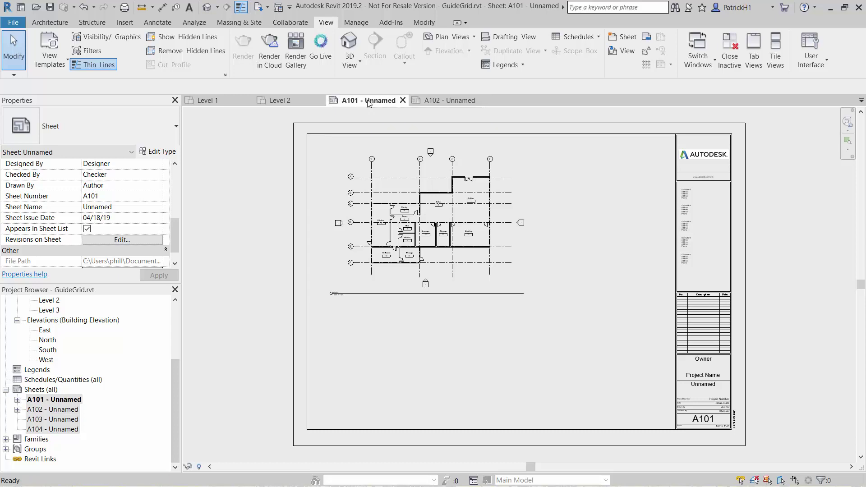
left_click(428, 100)
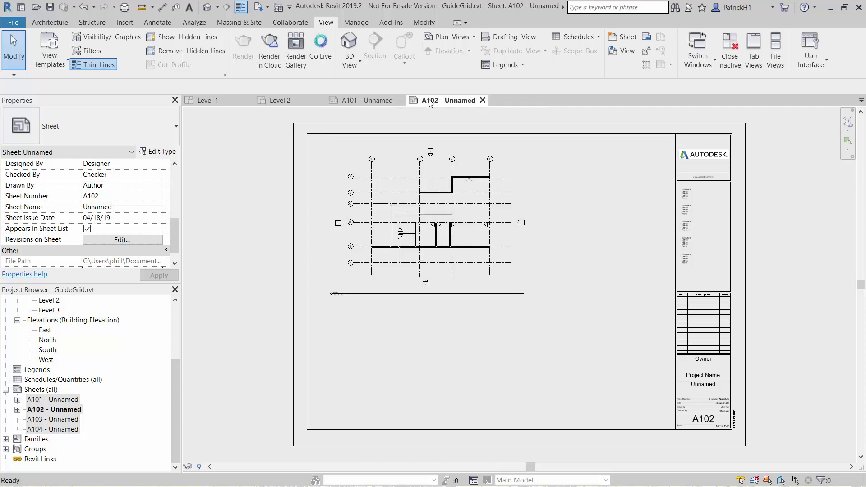
left_click(366, 102)
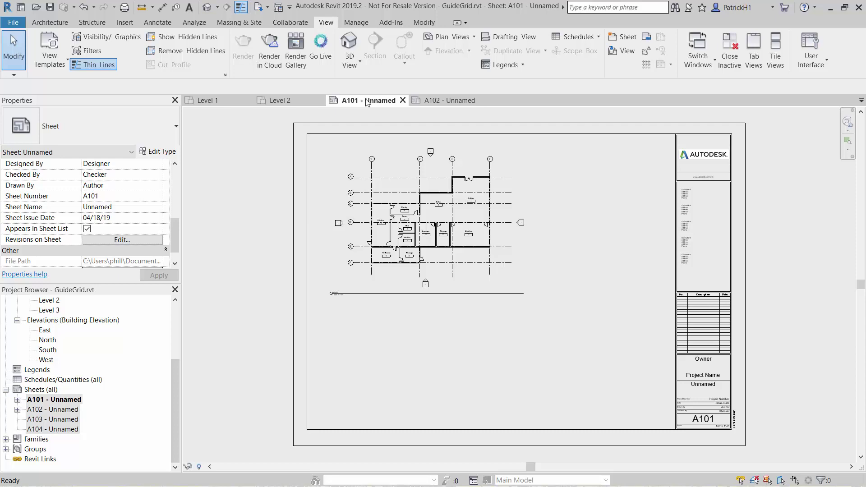
left_click(445, 100)
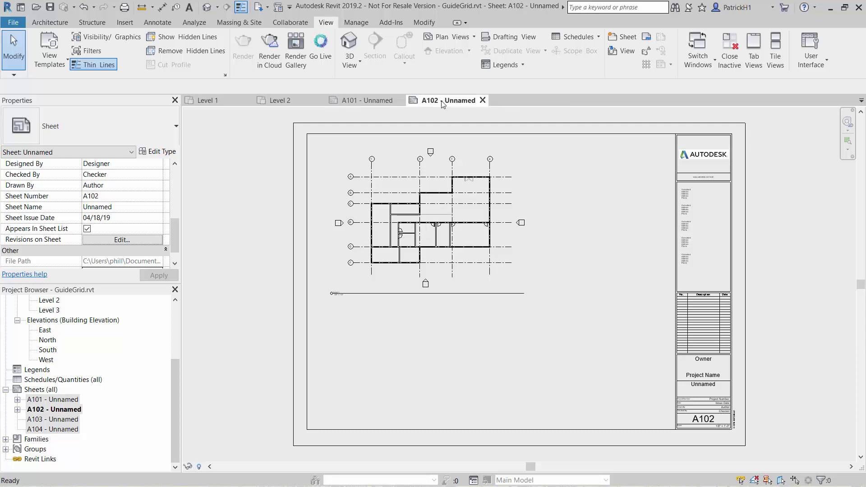